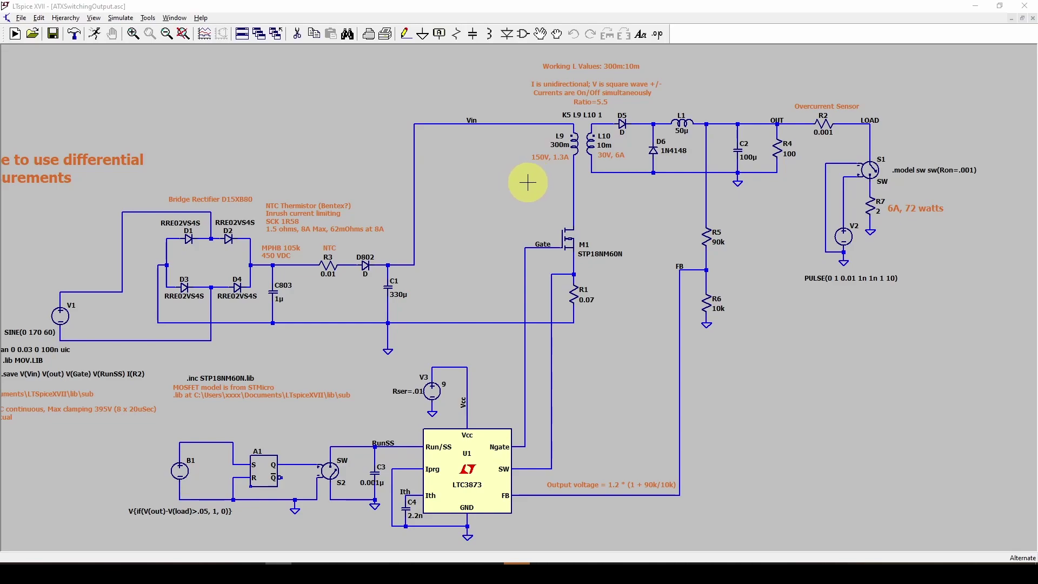
Examine the LTC3873 controller in the schematic, including its pins and the surrounding circuit on Run/SS, Ith and Vcc.
{"action": "left_click_drag", "start_coordinate": [524, 184], "coordinate": [523, 174]}
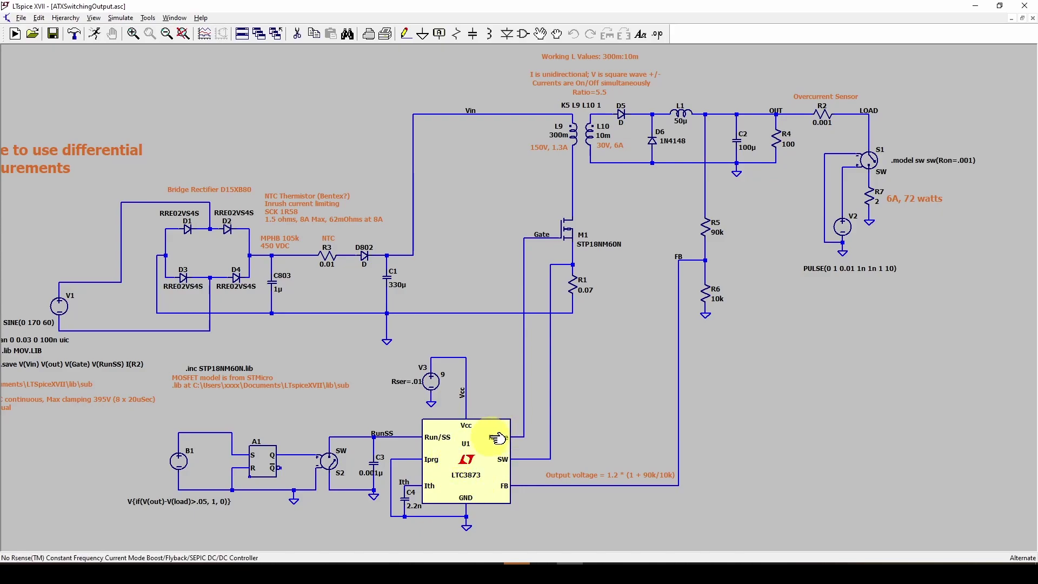
{"action": "key", "text": "F3"}
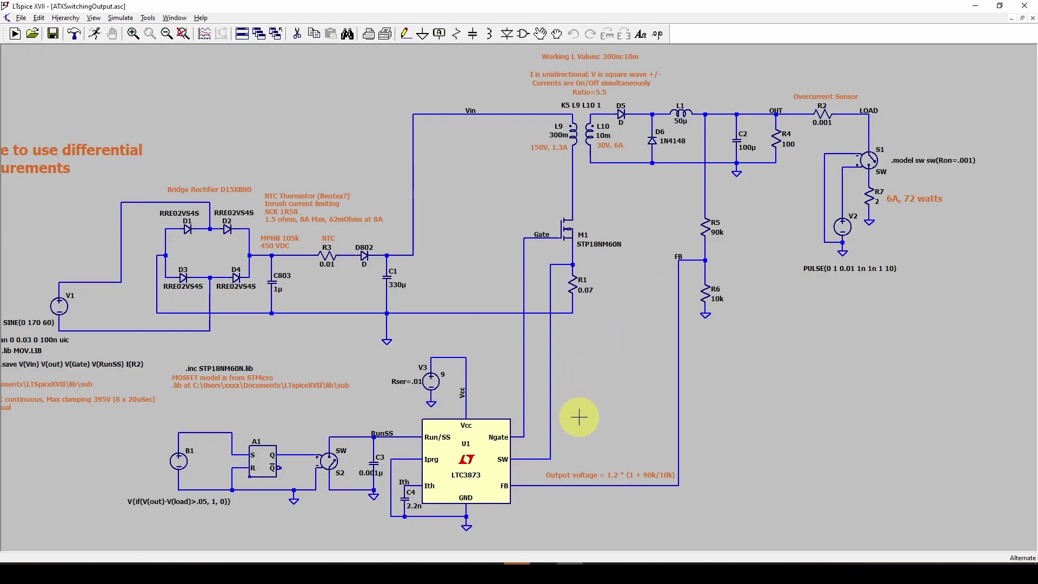
{"action": "scroll", "coordinate": [639, 417], "scroll_direction": "up", "scroll_amount": 3}
{"action": "scroll", "coordinate": [539, 390], "scroll_direction": "up", "scroll_amount": 2}
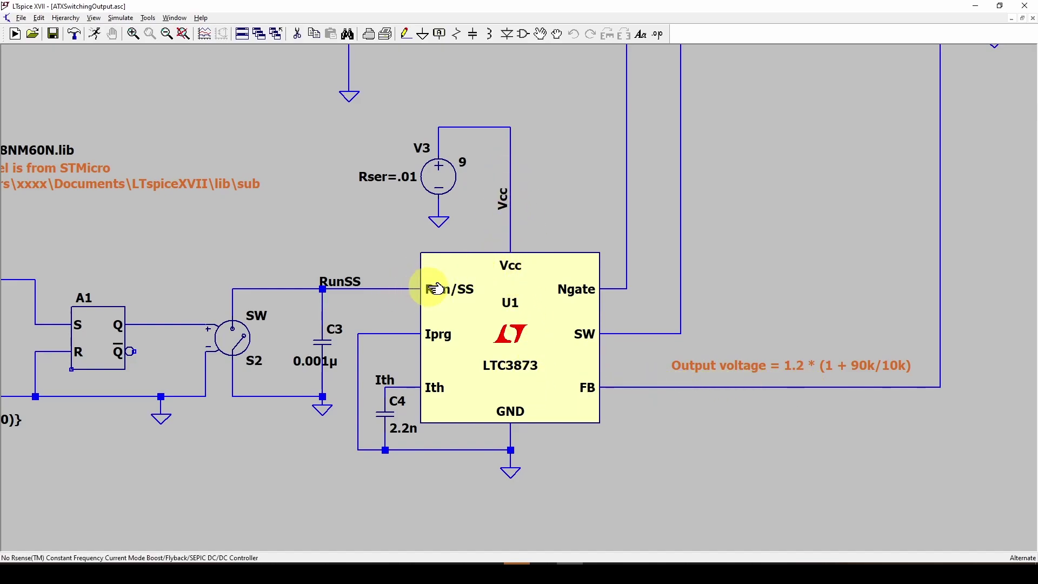
{"action": "left_click_drag", "start_coordinate": [396, 264], "coordinate": [675, 218]}
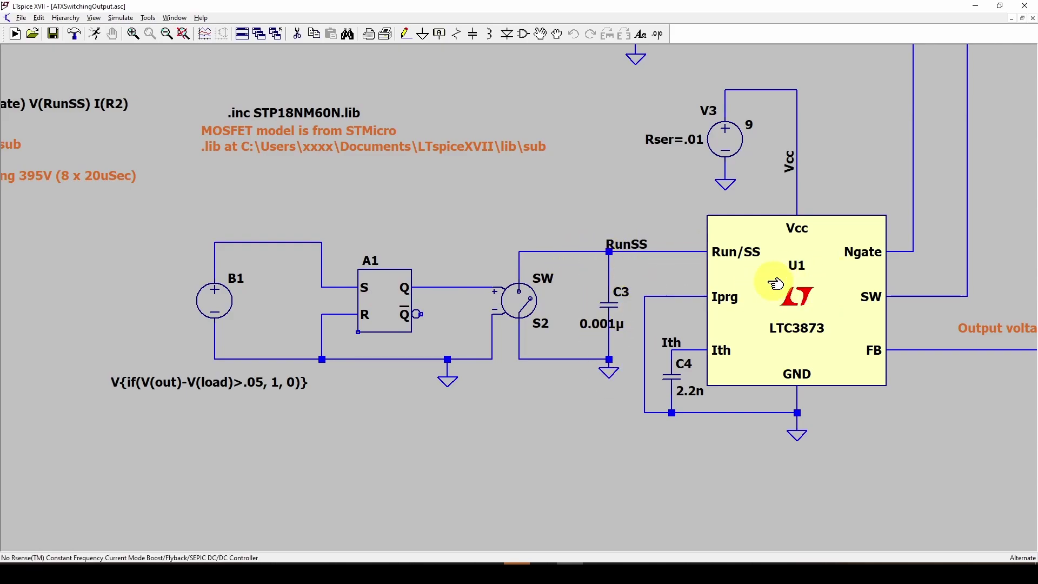
{"action": "left_click_drag", "start_coordinate": [869, 148], "coordinate": [640, 162]}
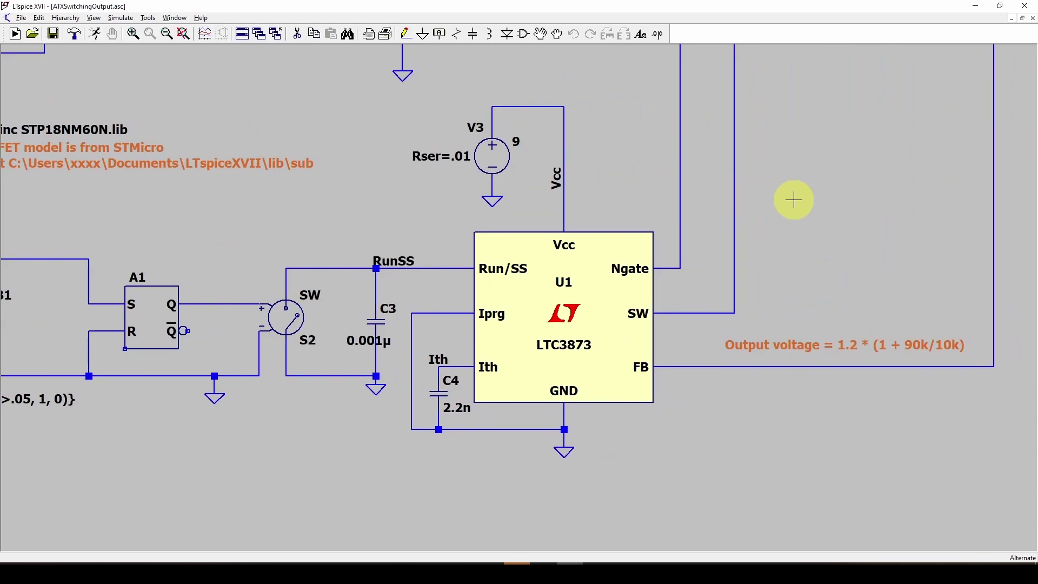
{"action": "key", "text": "space"}
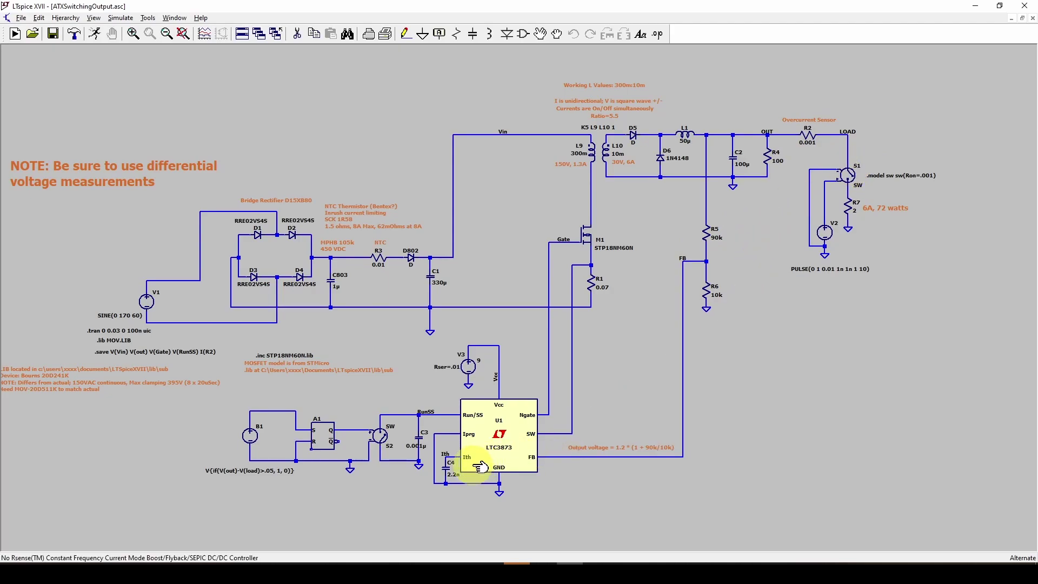
{"action": "scroll", "coordinate": [470, 466], "scroll_direction": "up", "scroll_amount": 6}
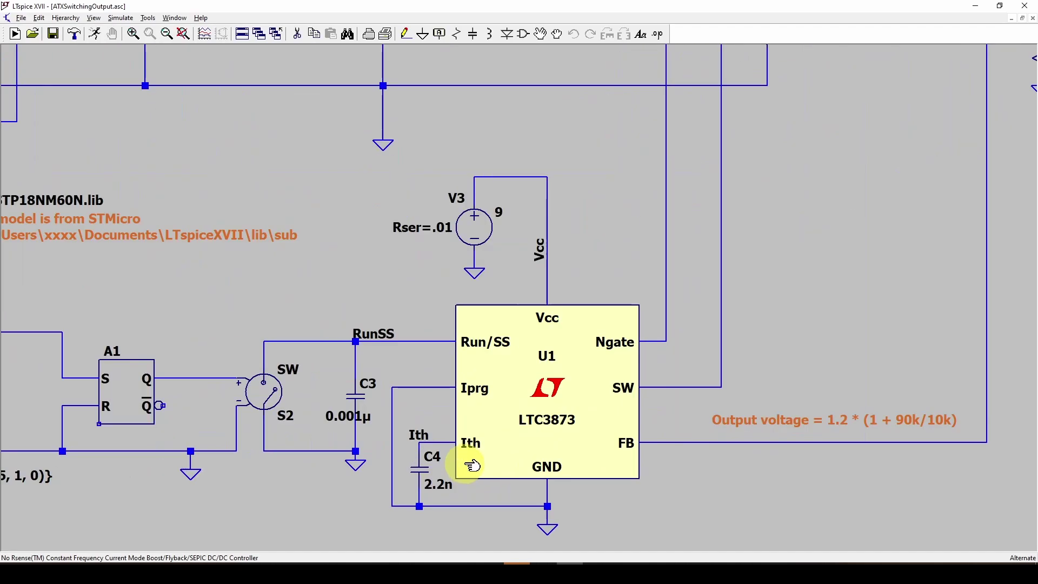
{"action": "left_click_drag", "start_coordinate": [614, 297], "coordinate": [602, 269]}
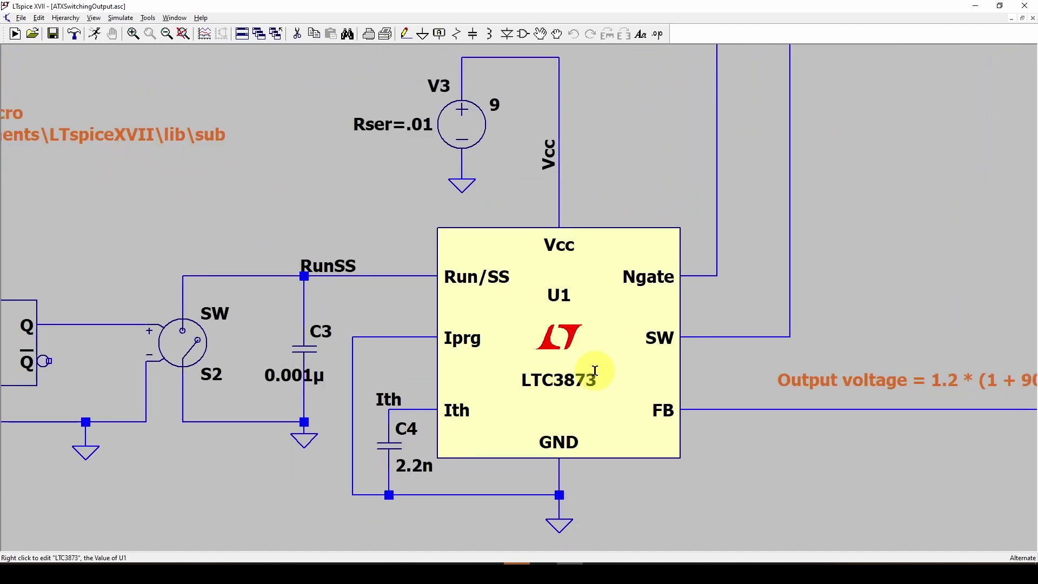
{"action": "left_click_drag", "start_coordinate": [617, 372], "coordinate": [601, 365]}
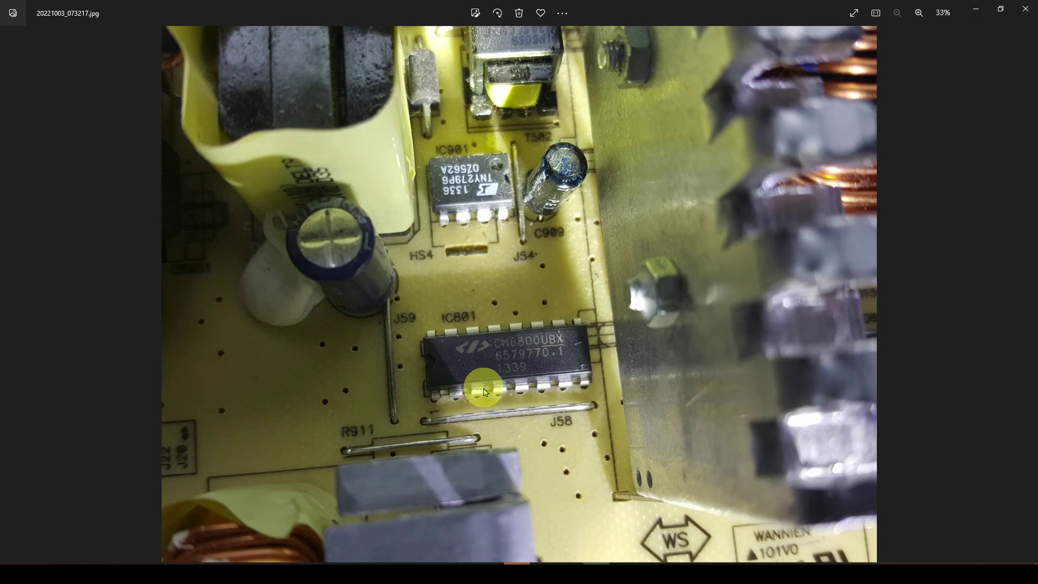
Inspect the IC801 controller chip in the board photo and read the features and specifications in the LTC3873 datasheet.
{"action": "scroll", "coordinate": [485, 390], "scroll_direction": "up", "scroll_amount": 5}
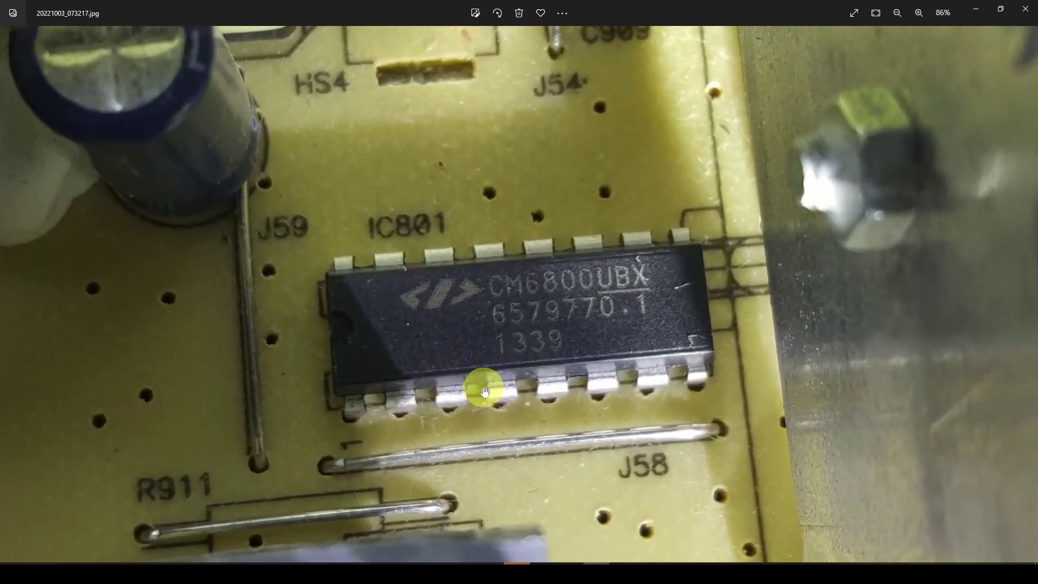
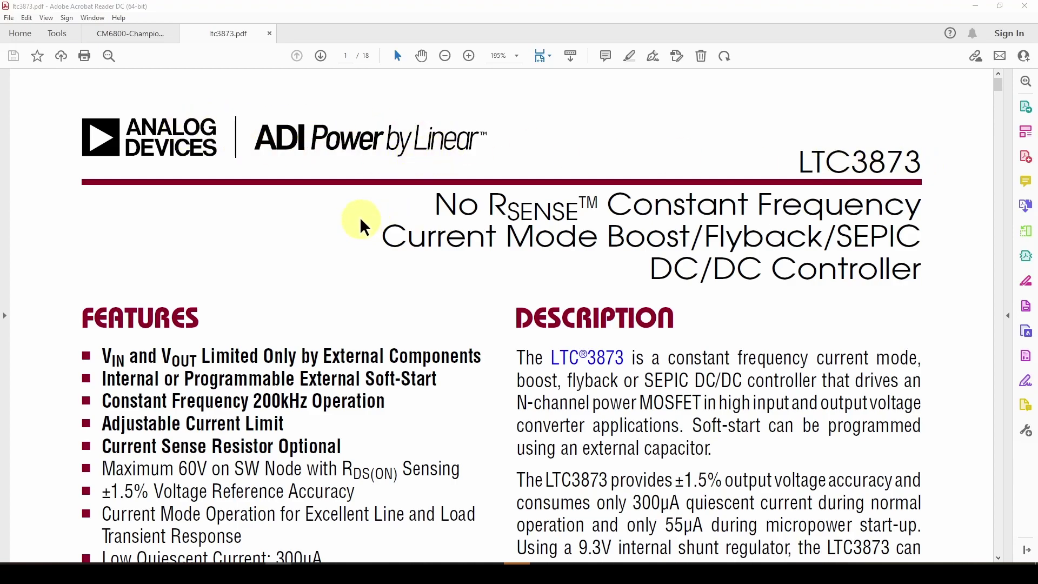
{"action": "scroll", "coordinate": [360, 219], "scroll_direction": "down", "scroll_amount": 10}
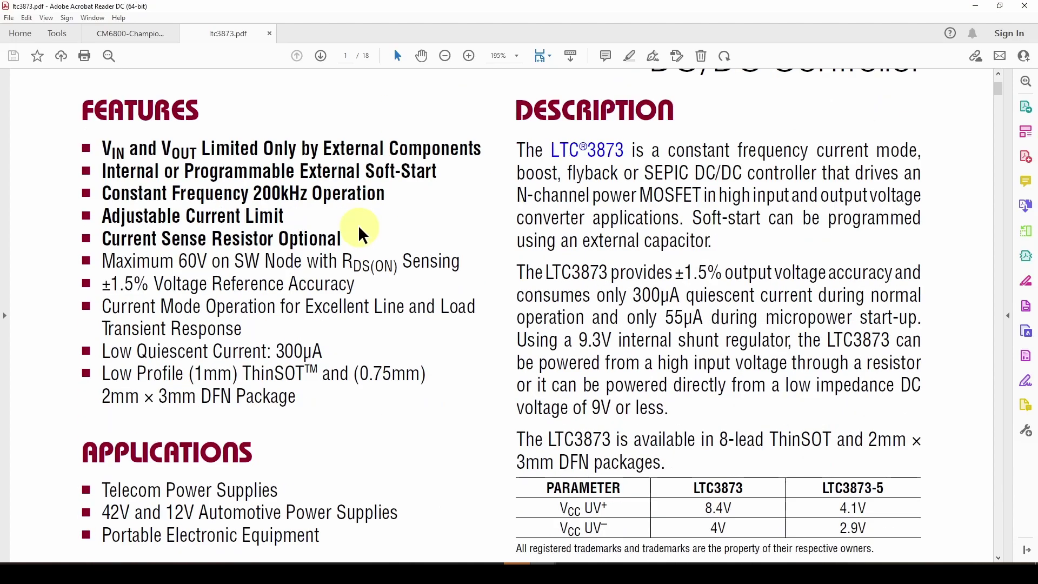
{"action": "scroll", "coordinate": [357, 227], "scroll_direction": "down", "scroll_amount": 5}
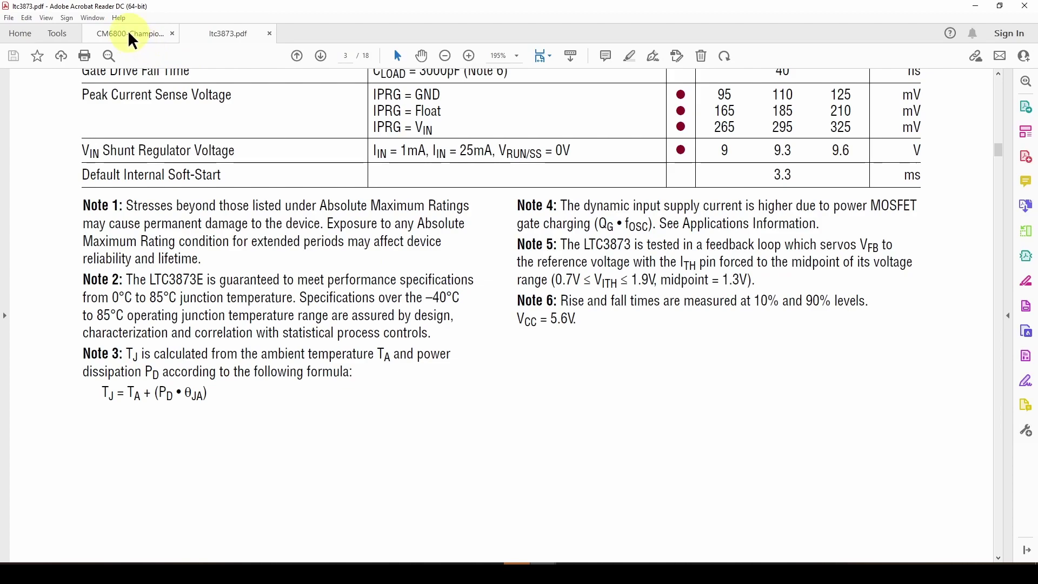
Read the general description and features on the first page of the CM6800 datasheet.
{"action": "left_click", "coordinate": [128, 32]}
{"action": "scroll", "coordinate": [538, 296], "scroll_direction": "up", "scroll_amount": 10}
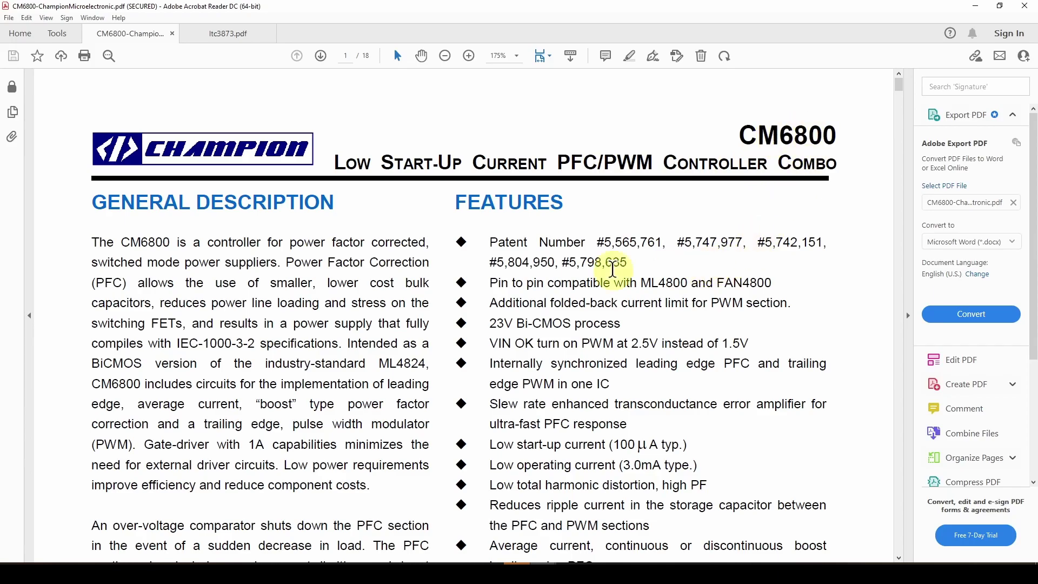
{"action": "scroll", "coordinate": [523, 254], "scroll_direction": "down", "scroll_amount": 5}
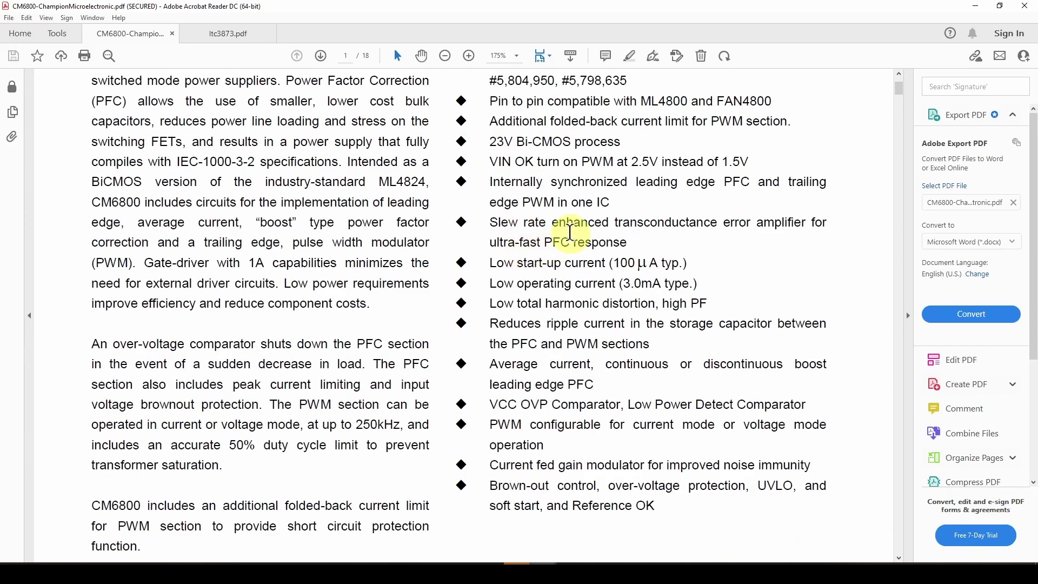
{"action": "scroll", "coordinate": [583, 225], "scroll_direction": "up", "scroll_amount": 2}
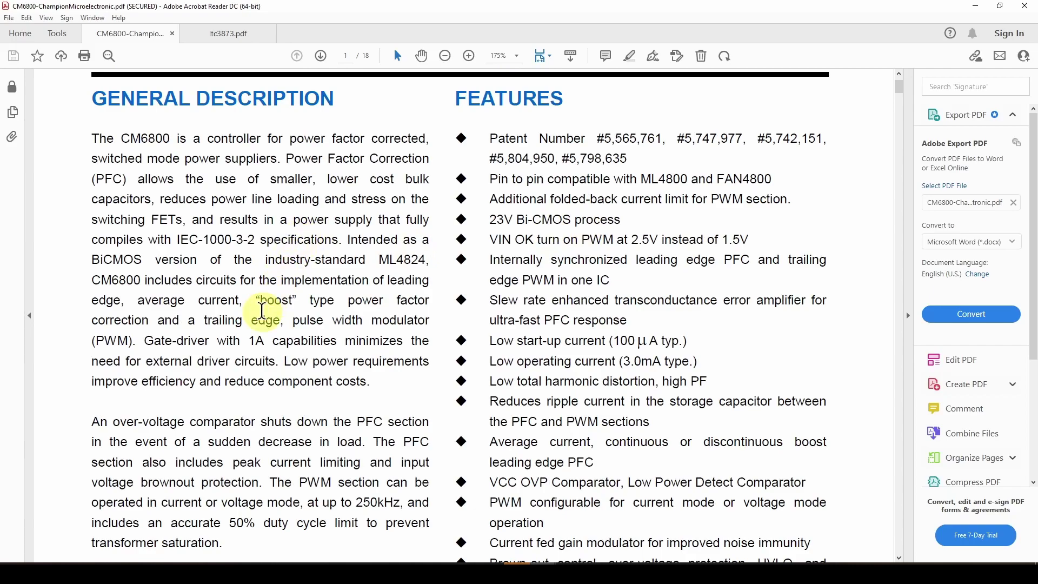
{"action": "scroll", "coordinate": [259, 303], "scroll_direction": "down", "scroll_amount": 4}
{"action": "scroll", "coordinate": [327, 219], "scroll_direction": "down", "scroll_amount": 2}
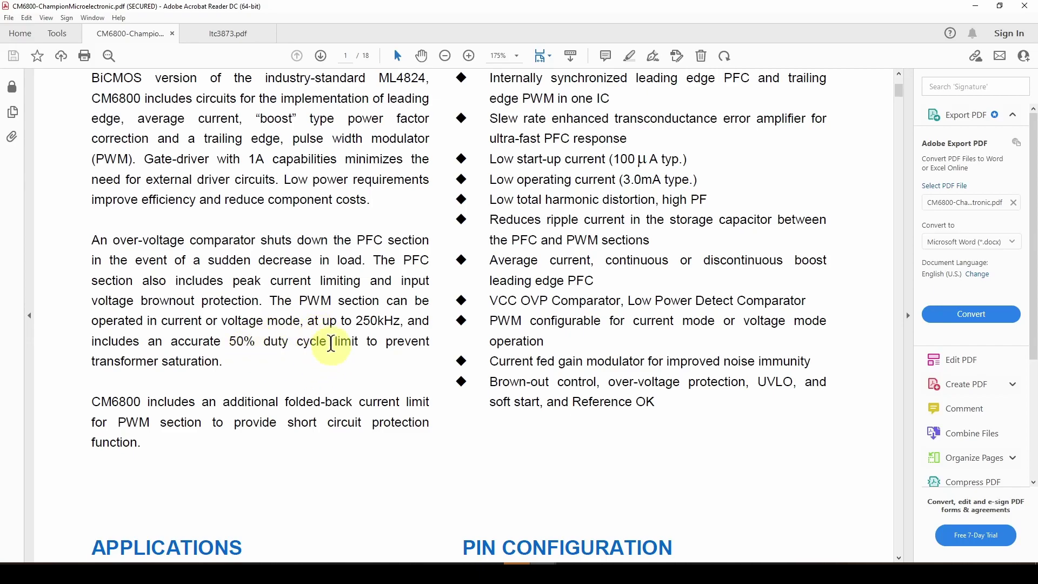
{"action": "scroll", "coordinate": [346, 346], "scroll_direction": "up", "scroll_amount": 5}
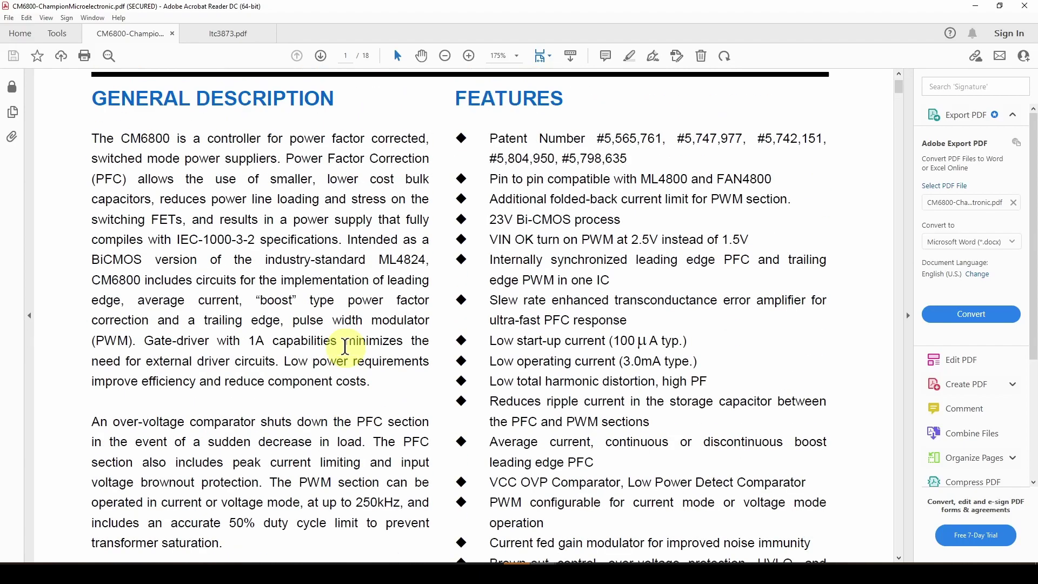
Review the CM6800 datasheet's applications, pin configuration and pin description table.
{"action": "scroll", "coordinate": [343, 343], "scroll_direction": "down", "scroll_amount": 6}
{"action": "scroll", "coordinate": [337, 338], "scroll_direction": "down", "scroll_amount": 6}
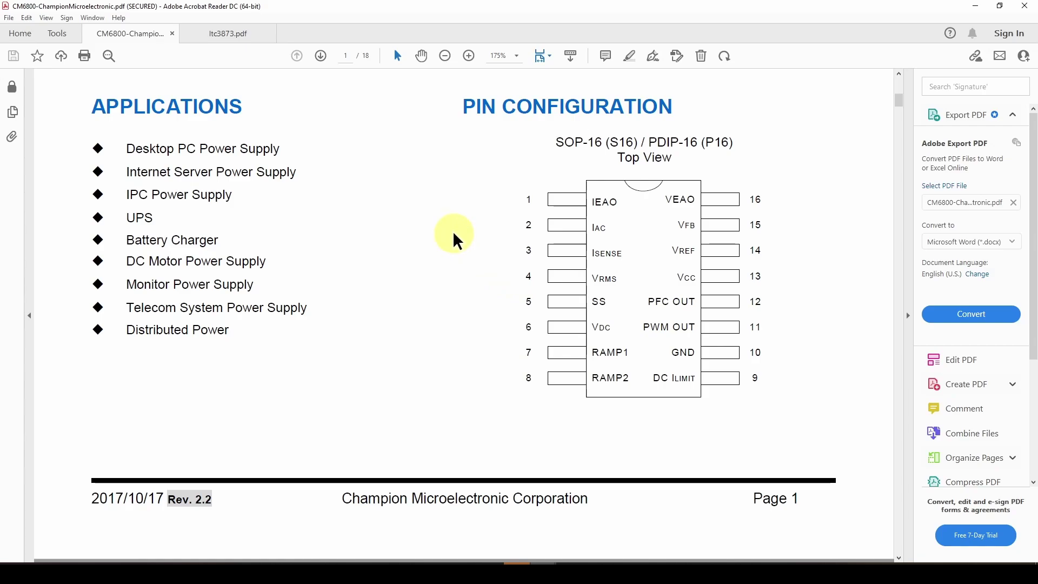
{"action": "scroll", "coordinate": [485, 245], "scroll_direction": "down", "scroll_amount": 5}
{"action": "scroll", "coordinate": [485, 243], "scroll_direction": "down", "scroll_amount": 9}
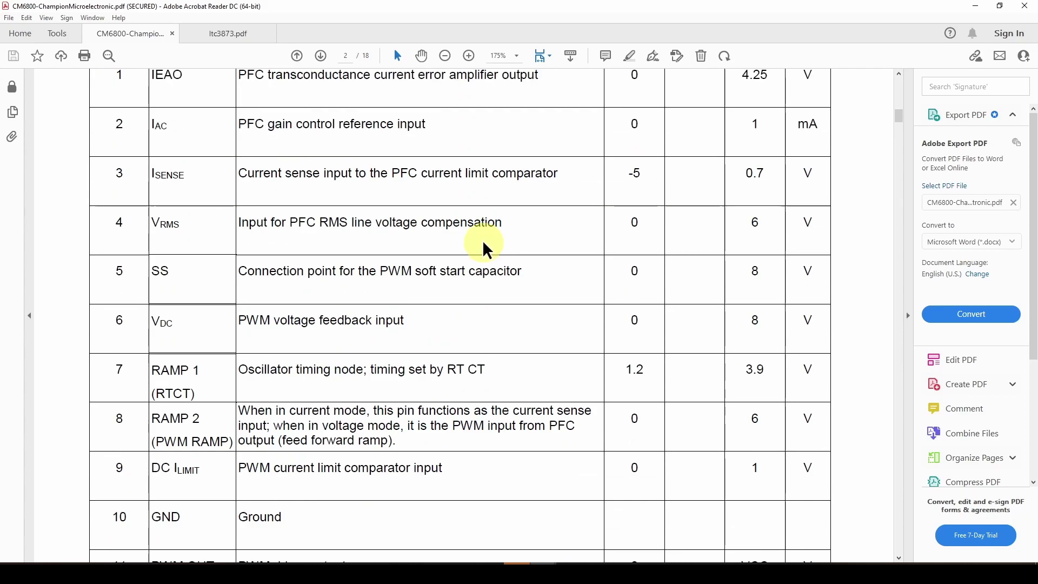
{"action": "scroll", "coordinate": [346, 173], "scroll_direction": "up", "scroll_amount": 2}
{"action": "scroll", "coordinate": [395, 223], "scroll_direction": "down", "scroll_amount": 12}
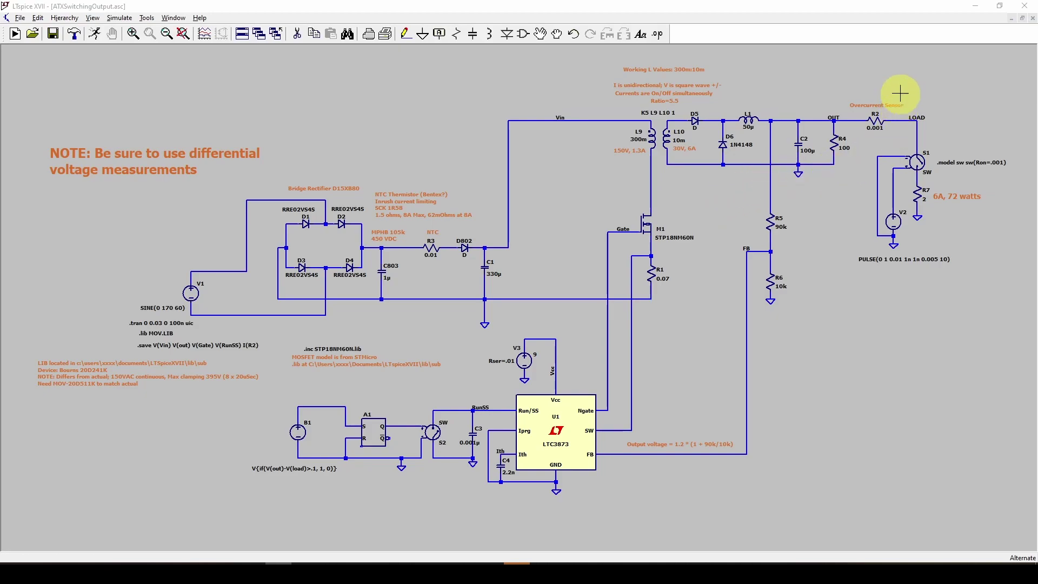
Return to the LTspice schematic and examine the overcurrent sensor resistor R2 between the OUT and LOAD nodes.
{"action": "scroll", "coordinate": [900, 94], "scroll_direction": "up", "scroll_amount": 5}
{"action": "scroll", "coordinate": [906, 100], "scroll_direction": "up", "scroll_amount": 2}
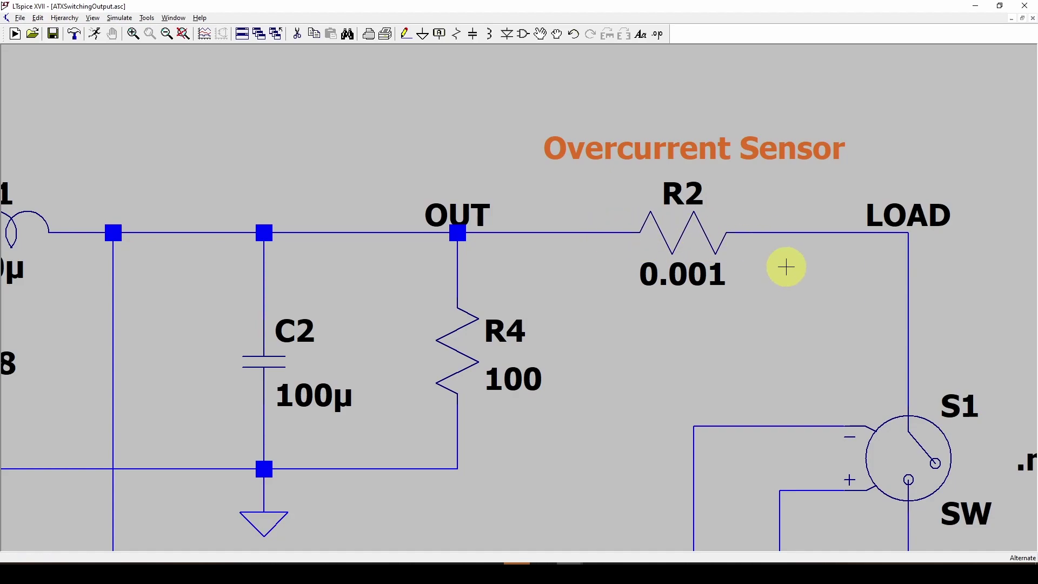
{"action": "left_click_drag", "start_coordinate": [788, 278], "coordinate": [746, 205]}
{"action": "left_click_drag", "start_coordinate": [767, 239], "coordinate": [774, 293]}
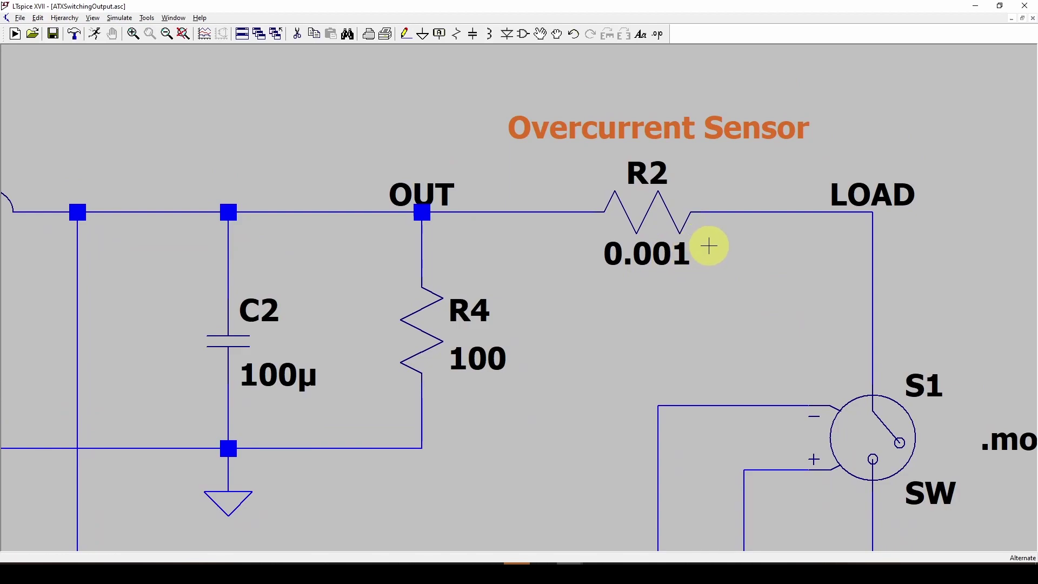
{"action": "scroll", "coordinate": [708, 246], "scroll_direction": "down", "scroll_amount": 8}
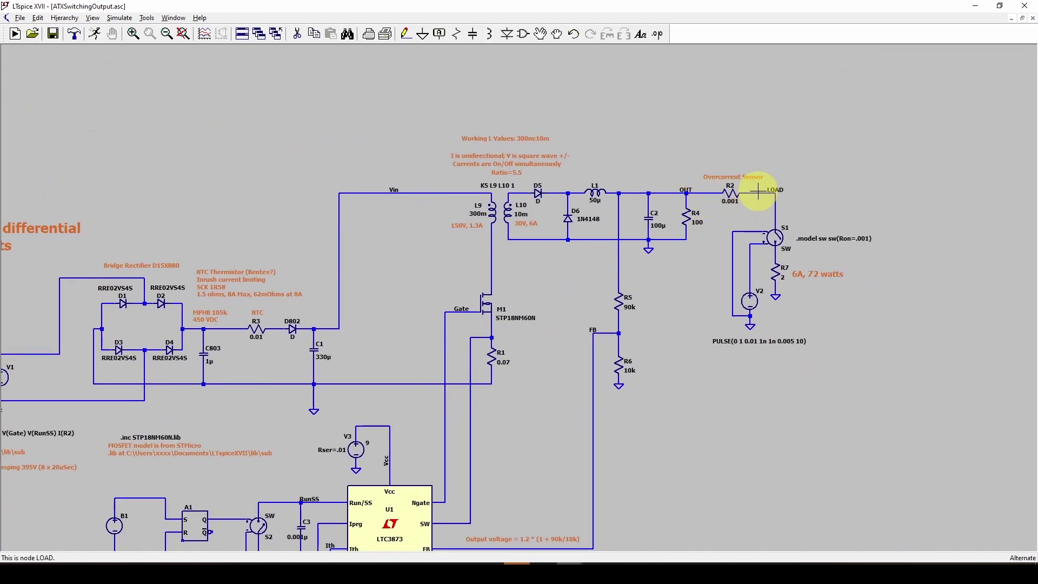
{"action": "left_click_drag", "start_coordinate": [676, 294], "coordinate": [772, 193]}
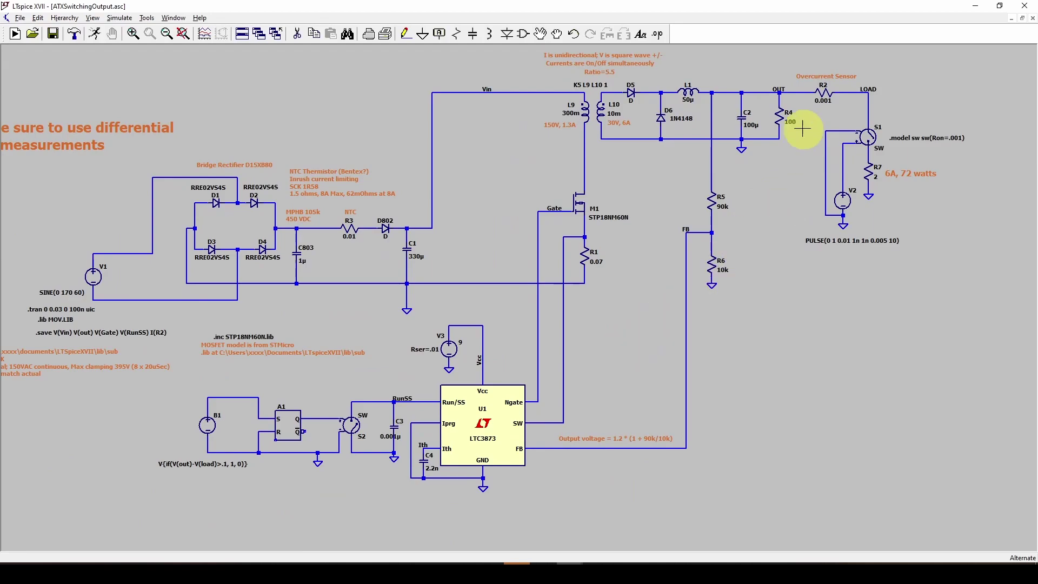
Examine the overcurrent shutdown circuit of source B1, latch A1 and switch S2 feeding the controller's Run/SS pin.
{"action": "scroll", "coordinate": [624, 361], "scroll_direction": "up", "scroll_amount": 5}
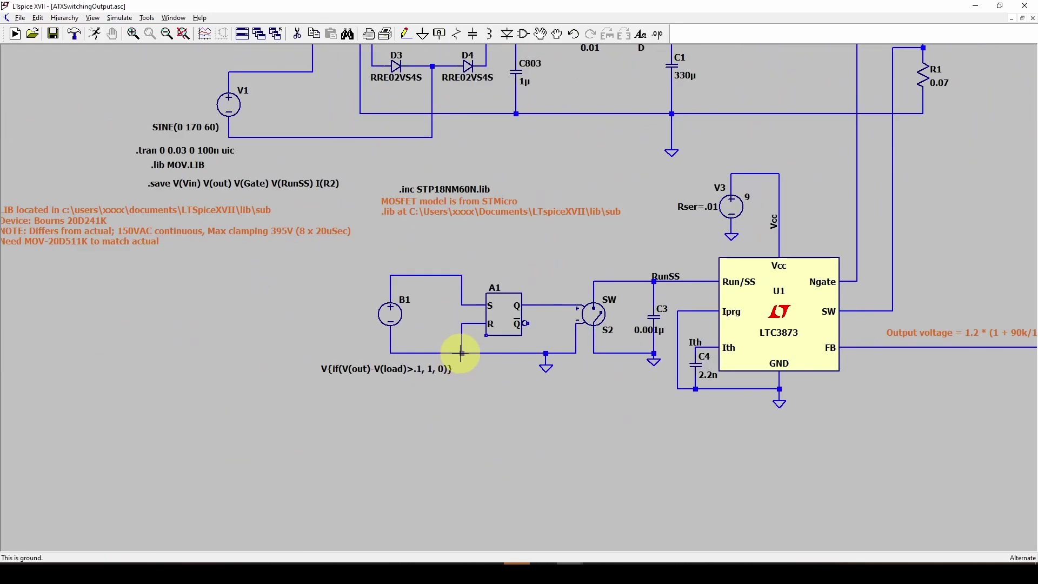
{"action": "left_click_drag", "start_coordinate": [611, 212], "coordinate": [464, 215]}
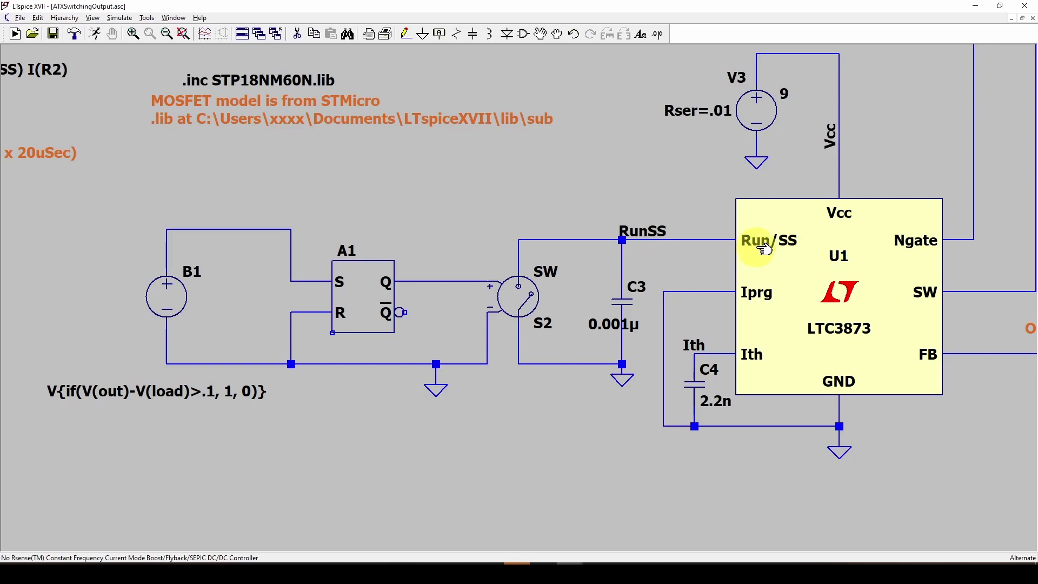
{"action": "left_click_drag", "start_coordinate": [670, 263], "coordinate": [706, 261]}
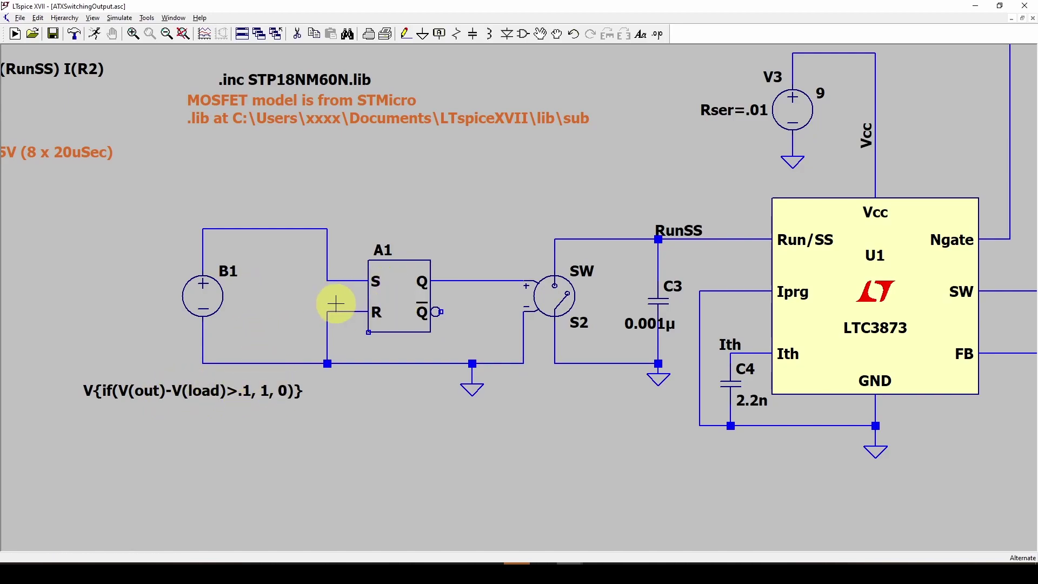
{"action": "scroll", "coordinate": [371, 278], "scroll_direction": "up", "scroll_amount": 1}
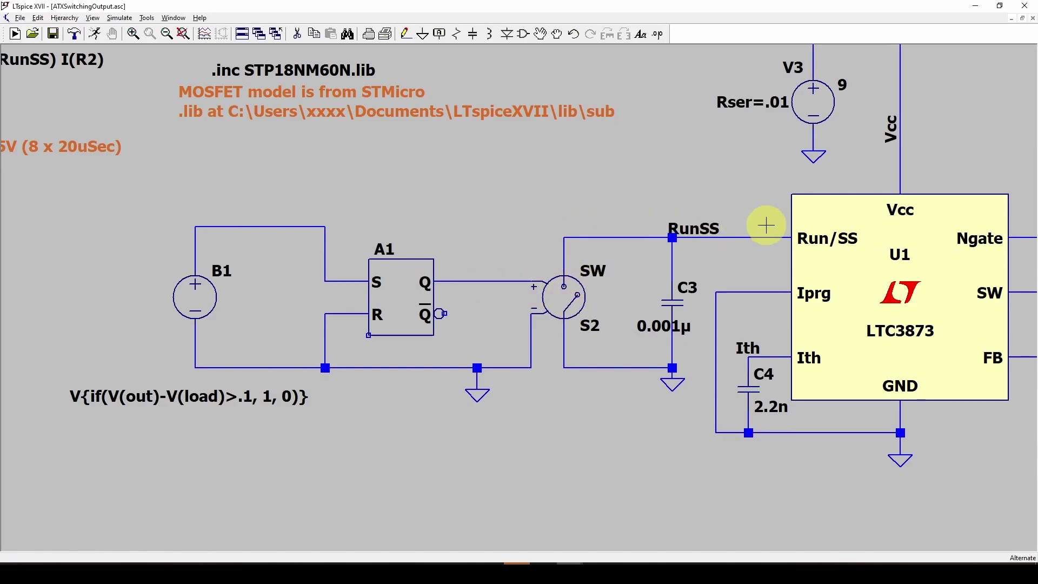
{"action": "left_click_drag", "start_coordinate": [765, 216], "coordinate": [595, 200]}
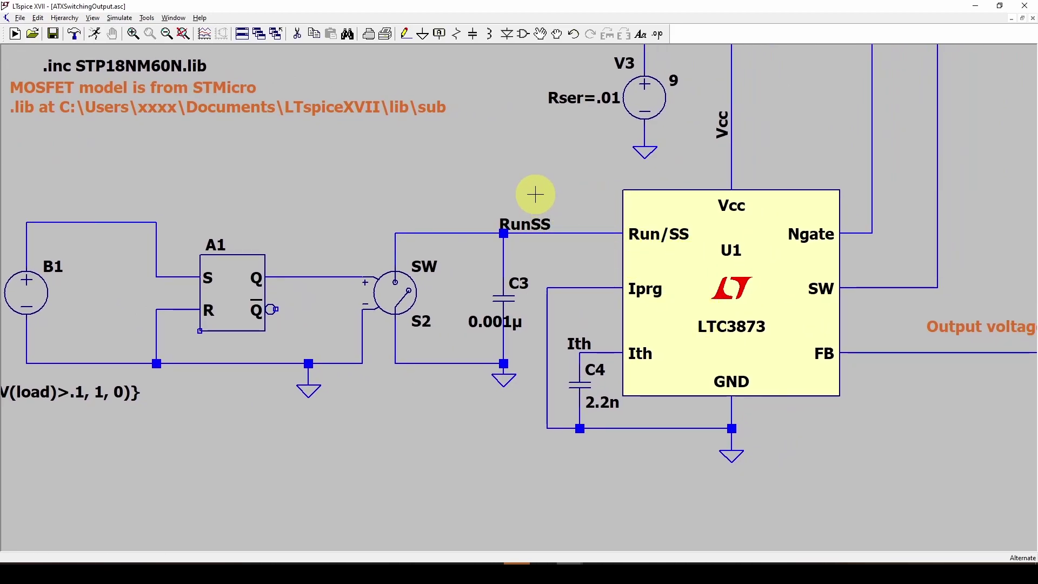
{"action": "scroll", "coordinate": [535, 193], "scroll_direction": "up", "scroll_amount": 1}
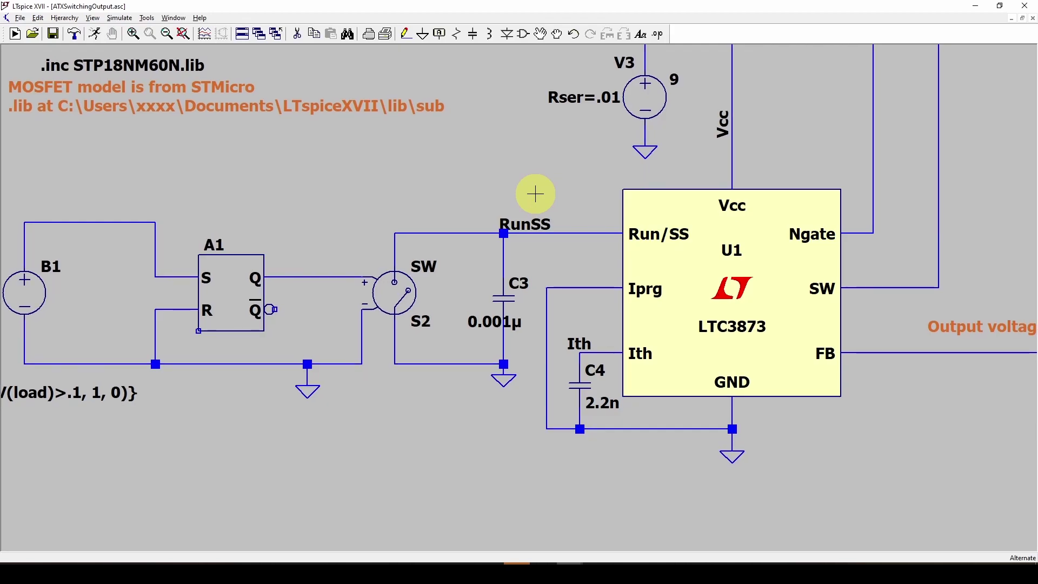
{"action": "left_click_drag", "start_coordinate": [536, 191], "coordinate": [532, 189]}
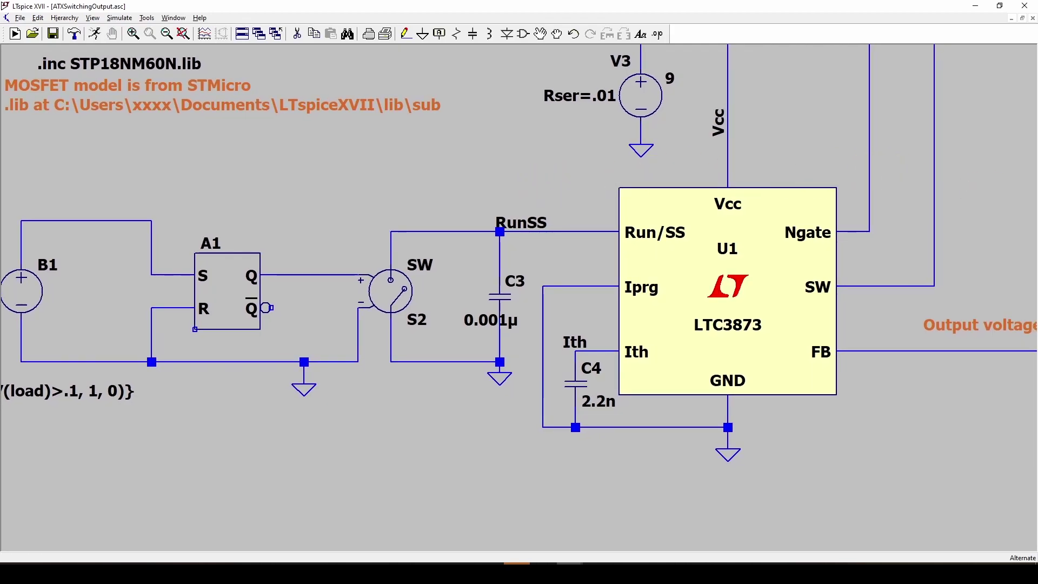
Switch to the CM6800 datasheet in Acrobat Reader and read the PWM Current Limit and overcurrent protection text on page 12.
{"action": "key", "text": "alt+Tab"}
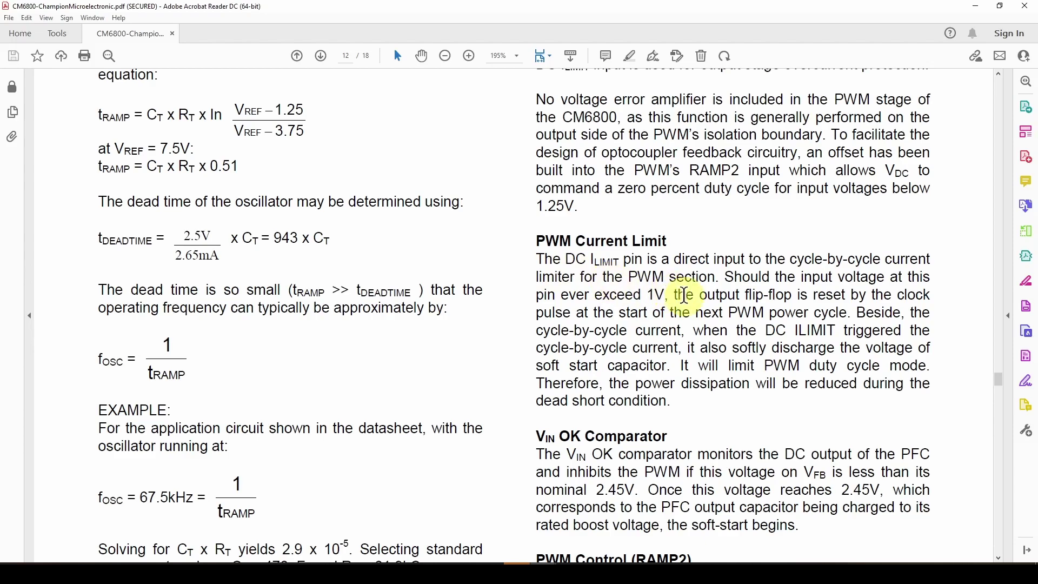
{"action": "left_click_drag", "start_coordinate": [725, 277], "coordinate": [736, 295]}
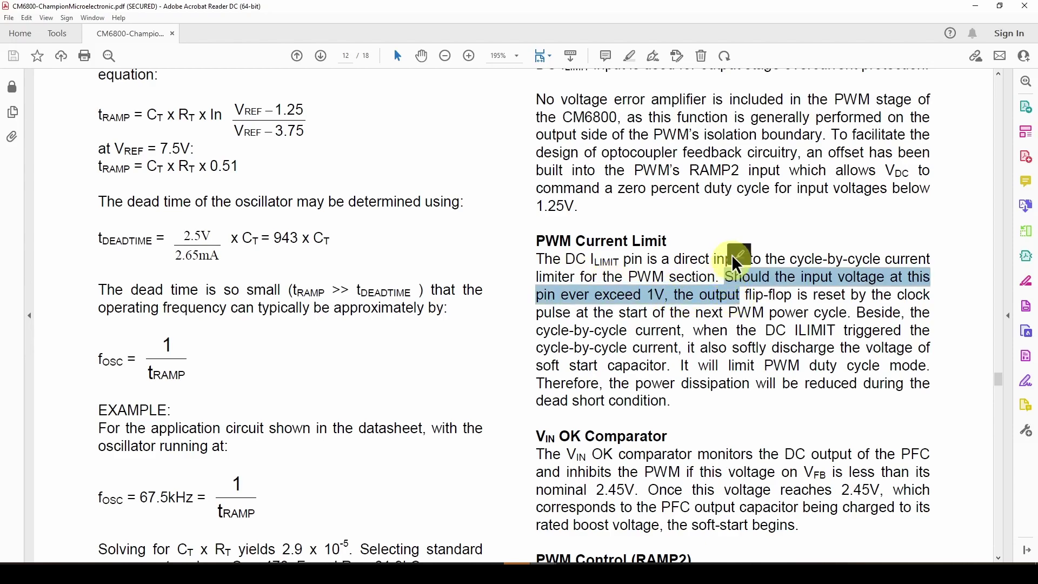
{"action": "left_click", "coordinate": [729, 246]}
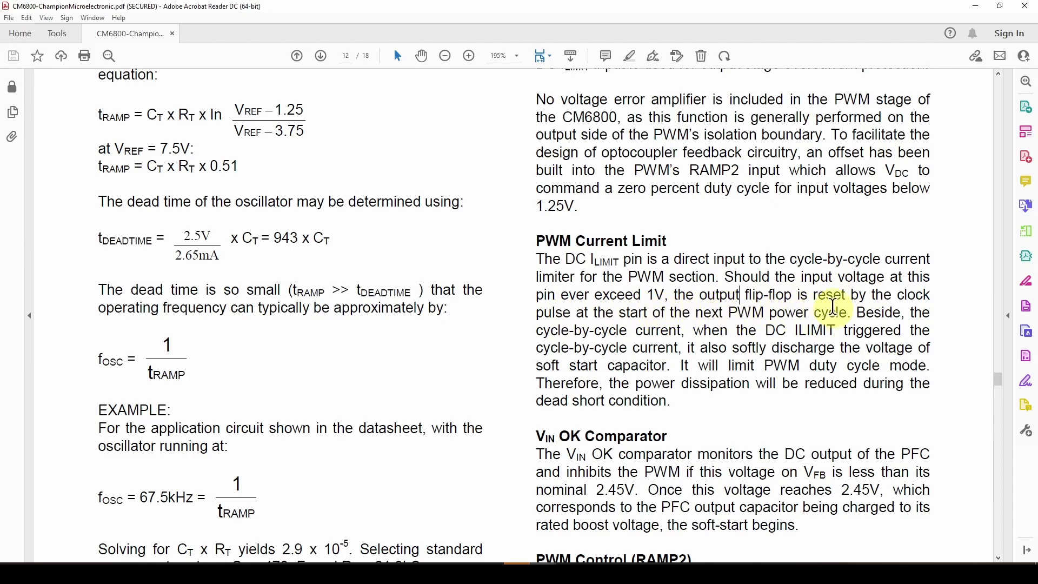
{"action": "scroll", "coordinate": [829, 318], "scroll_direction": "up", "scroll_amount": 5}
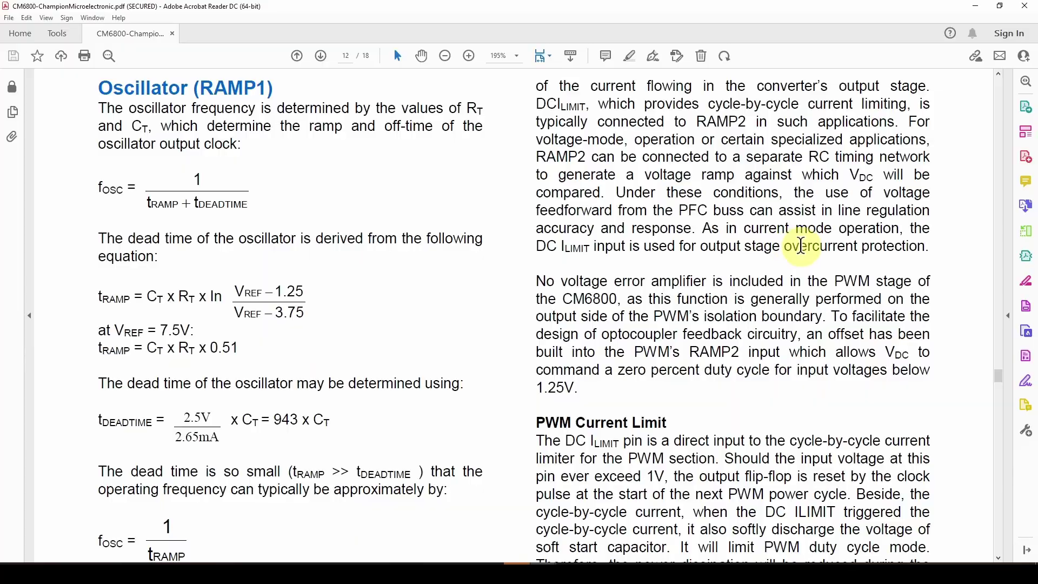
Examine the pulse width modulator block diagram on page 3 and the pin configuration on page 1 of the datasheet.
{"action": "left_click", "coordinate": [999, 377]}
{"action": "left_click_drag", "start_coordinate": [999, 377], "coordinate": [954, 178]}
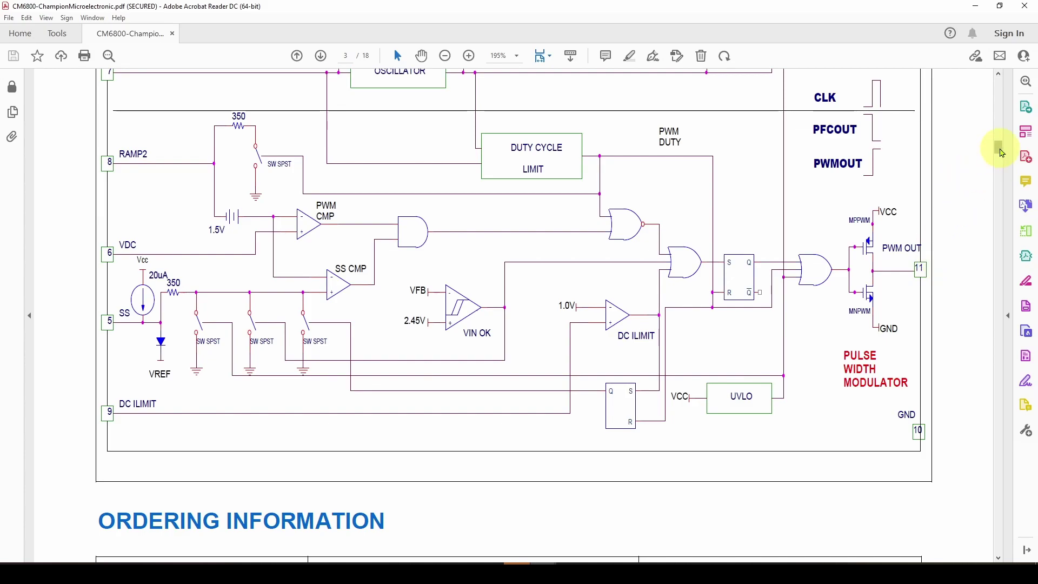
{"action": "left_click_drag", "start_coordinate": [1000, 152], "coordinate": [1001, 102]}
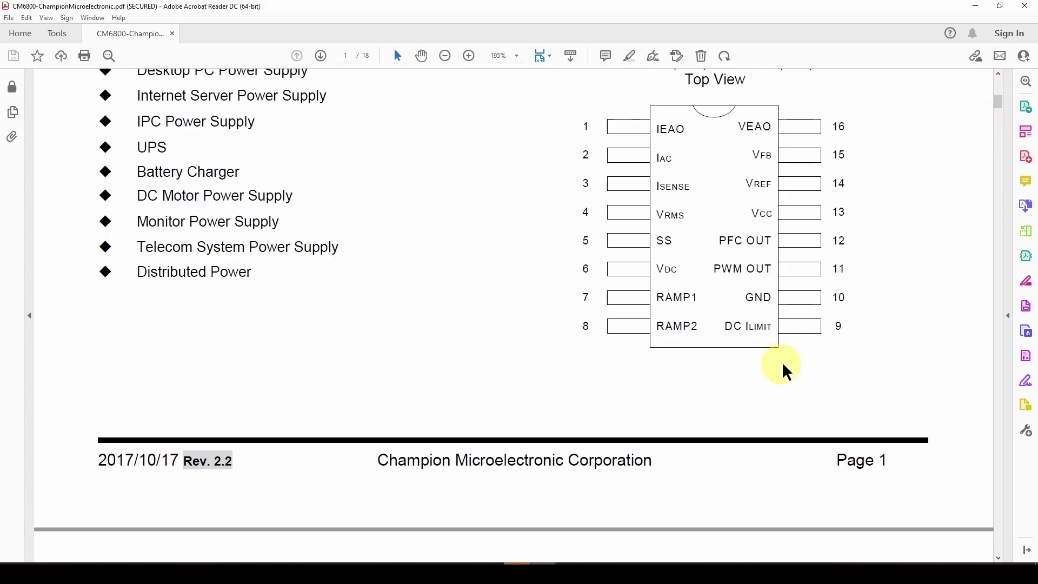